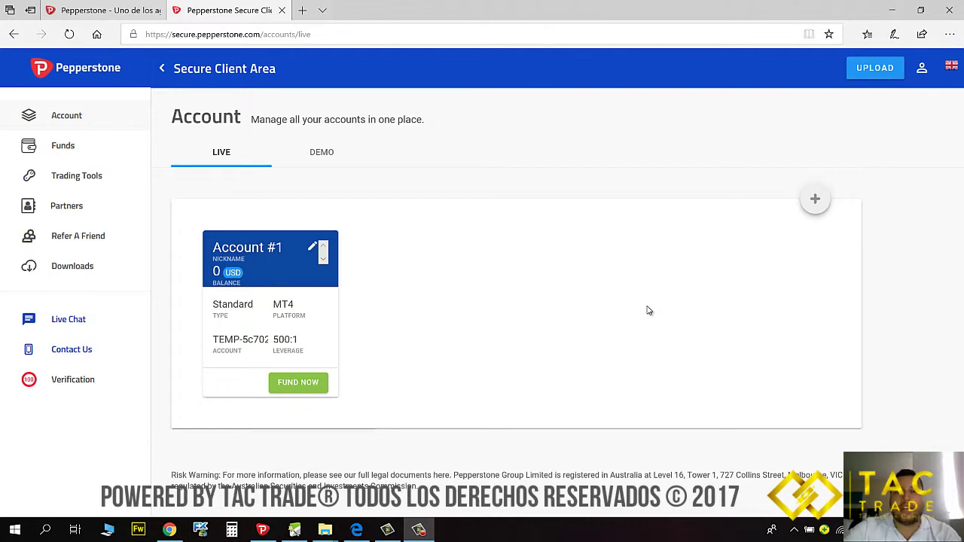
- Visit the Pepperstone home page, return to the Secure Client Area and list the demo accounts
{"action": "left_click", "coordinate": [112, 12]}
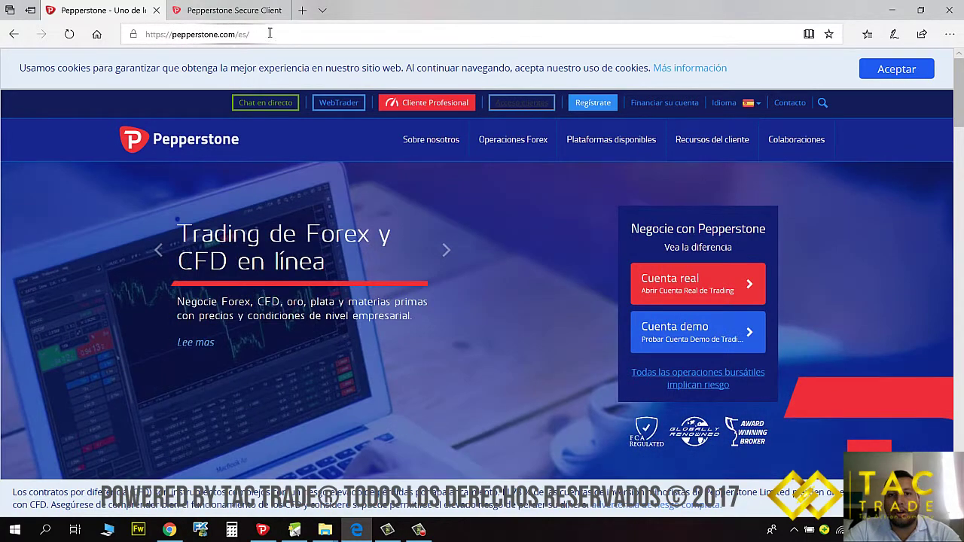
{"action": "mouse_move", "coordinate": [431, 139]}
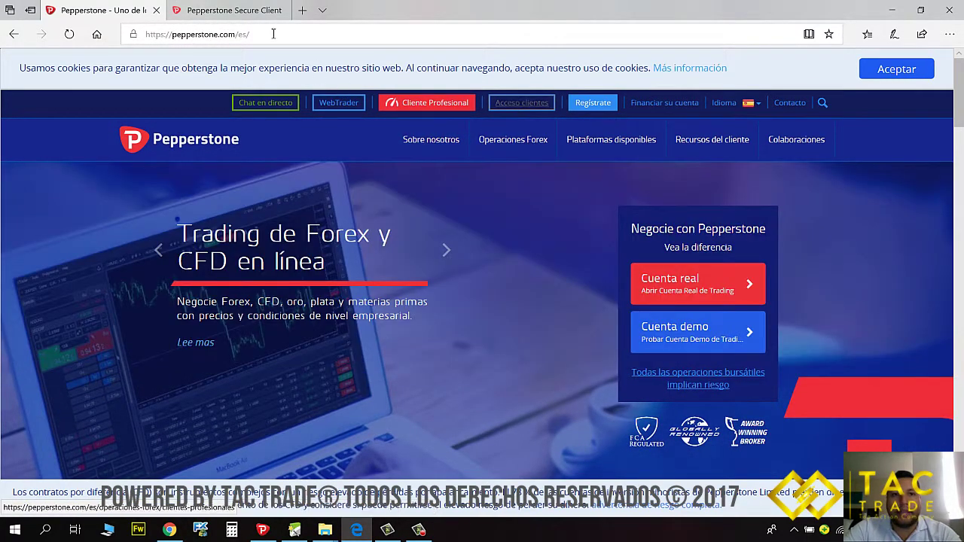
{"action": "left_click", "coordinate": [225, 9]}
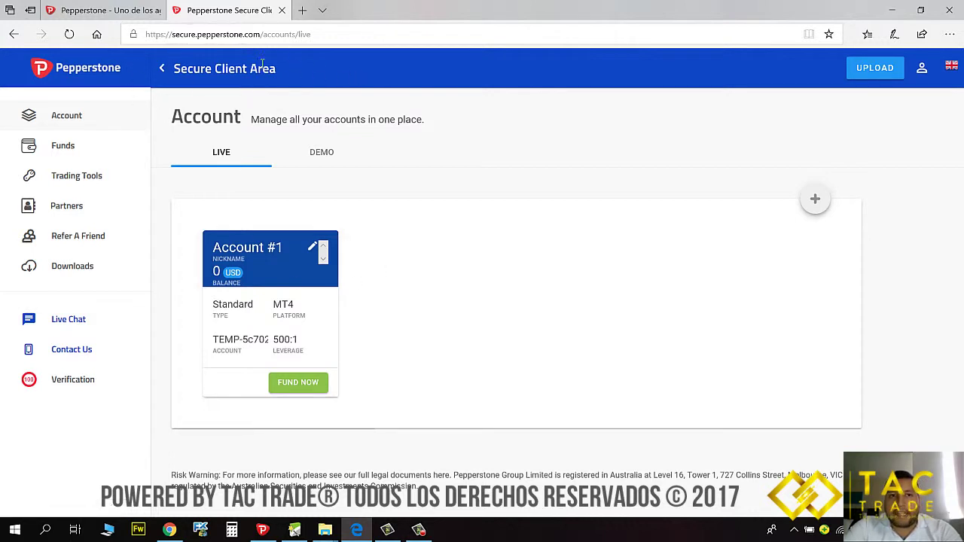
{"action": "left_click", "coordinate": [70, 122]}
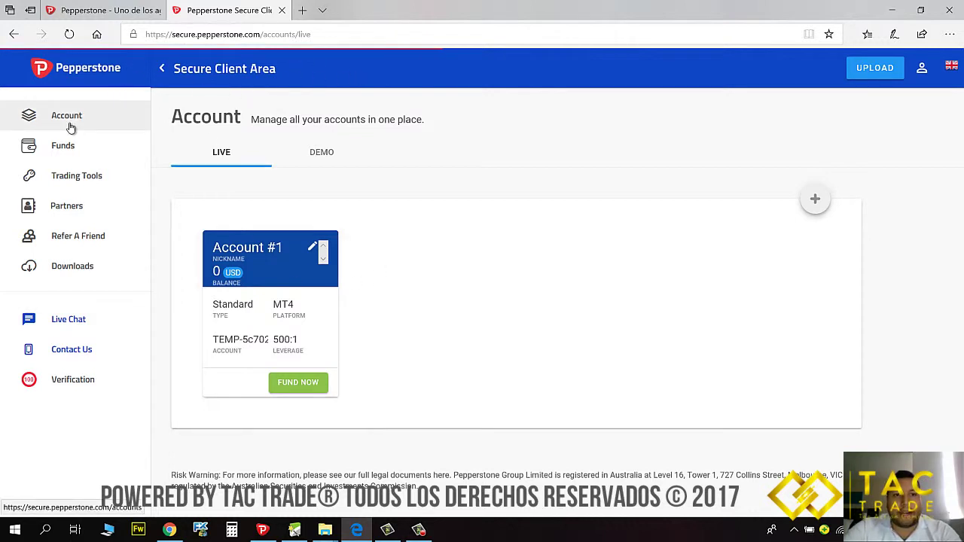
{"action": "left_click", "coordinate": [316, 152]}
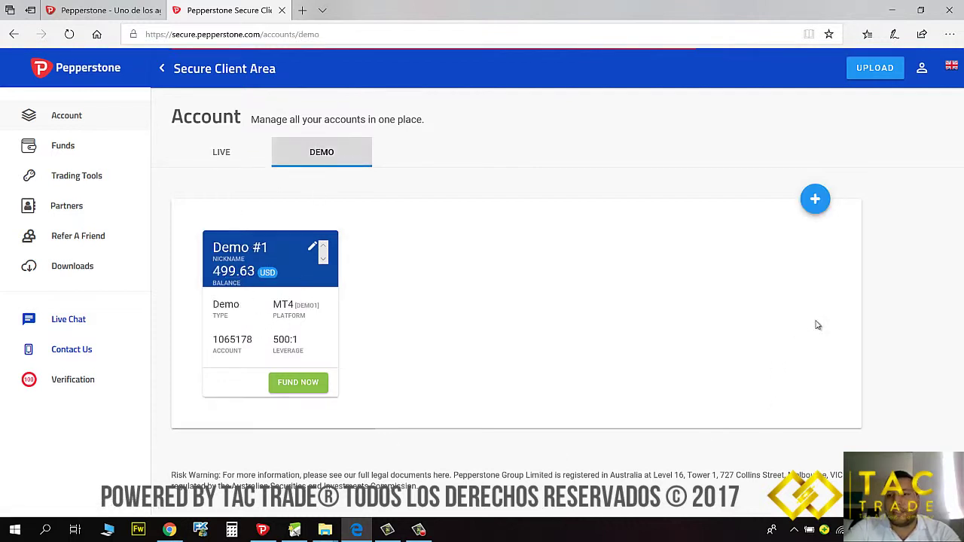
{"action": "left_click", "coordinate": [811, 201]}
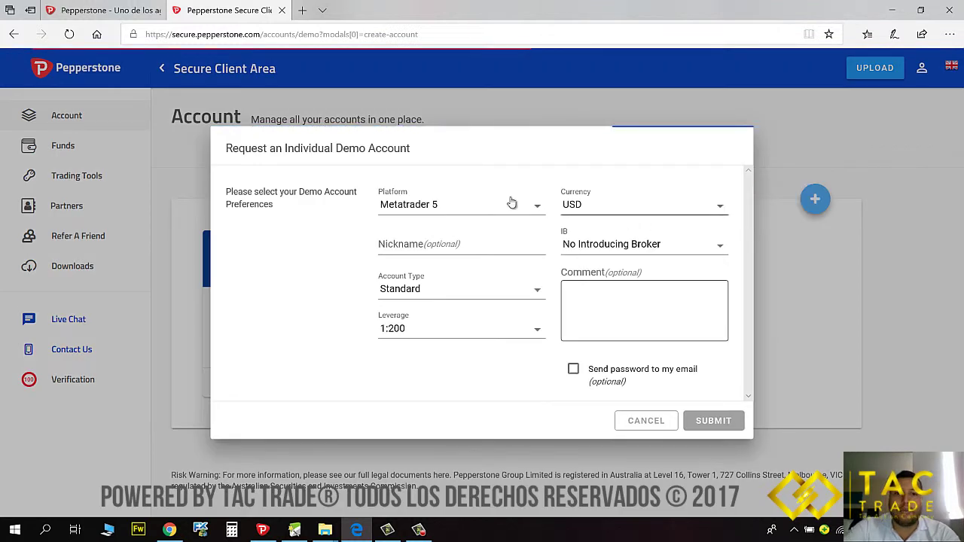
{"action": "left_click", "coordinate": [433, 208]}
{"action": "left_click", "coordinate": [420, 164]}
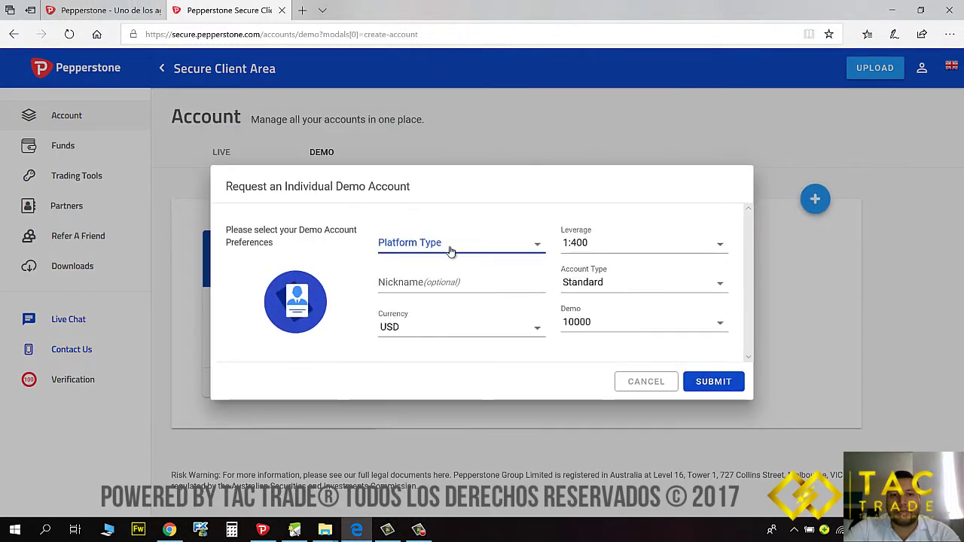
{"action": "left_click", "coordinate": [457, 254]}
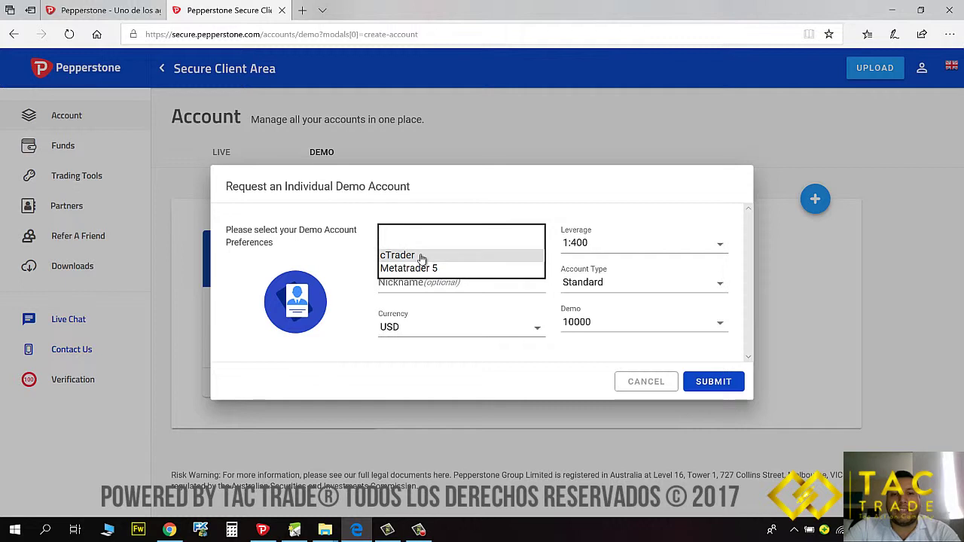
{"action": "left_click", "coordinate": [641, 381]}
{"action": "left_click", "coordinate": [639, 388]}
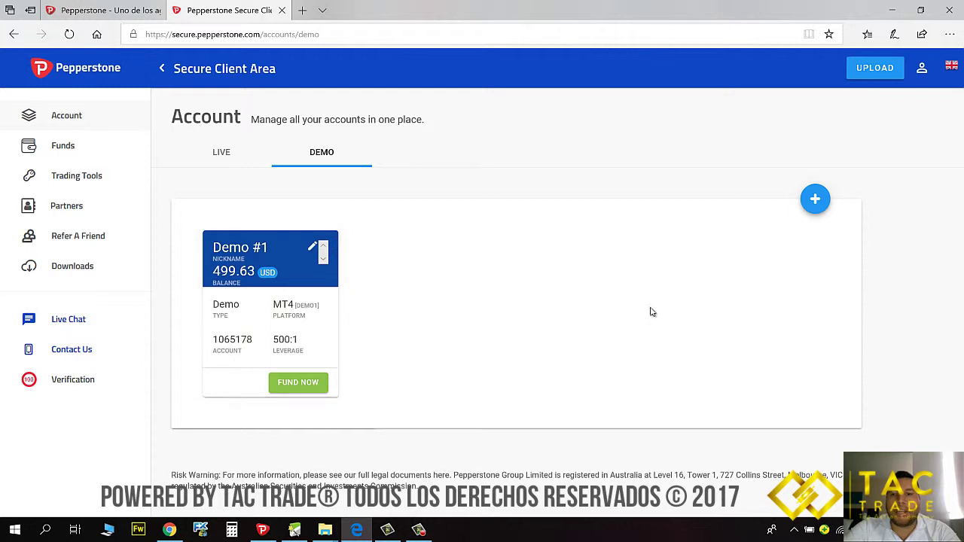
- Start a new individual demo account request and choose Metatrader 5 as the platform type
{"action": "left_click", "coordinate": [816, 199]}
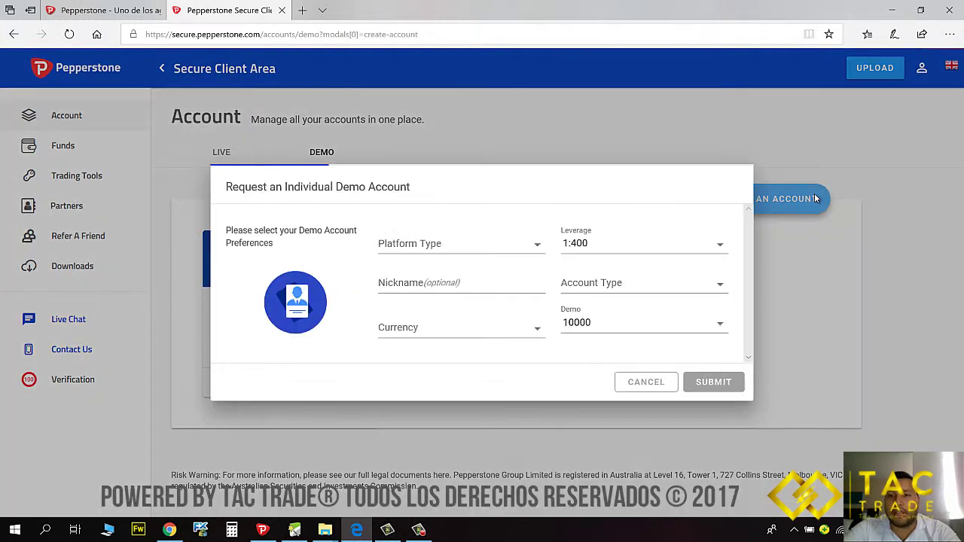
{"action": "left_click", "coordinate": [478, 245]}
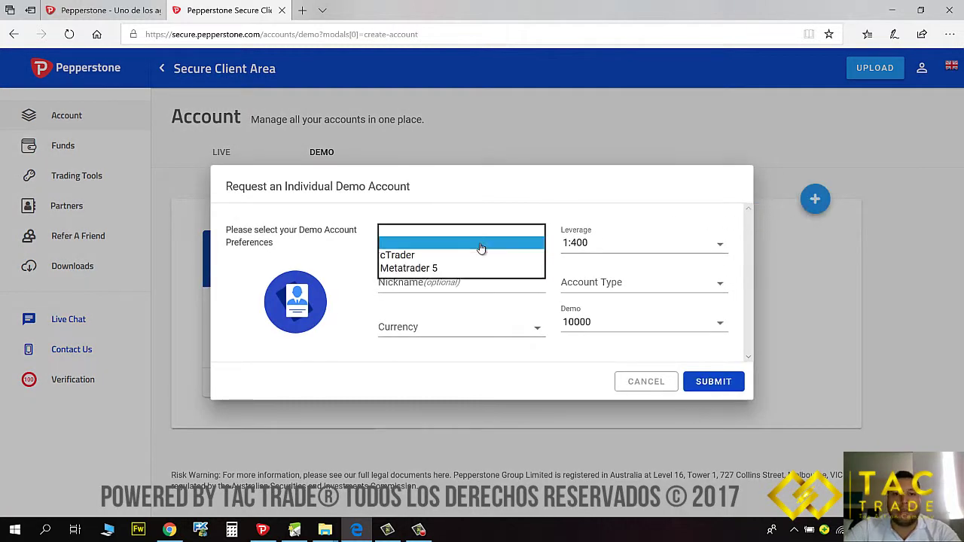
{"action": "left_click", "coordinate": [412, 247]}
{"action": "left_click", "coordinate": [420, 243]}
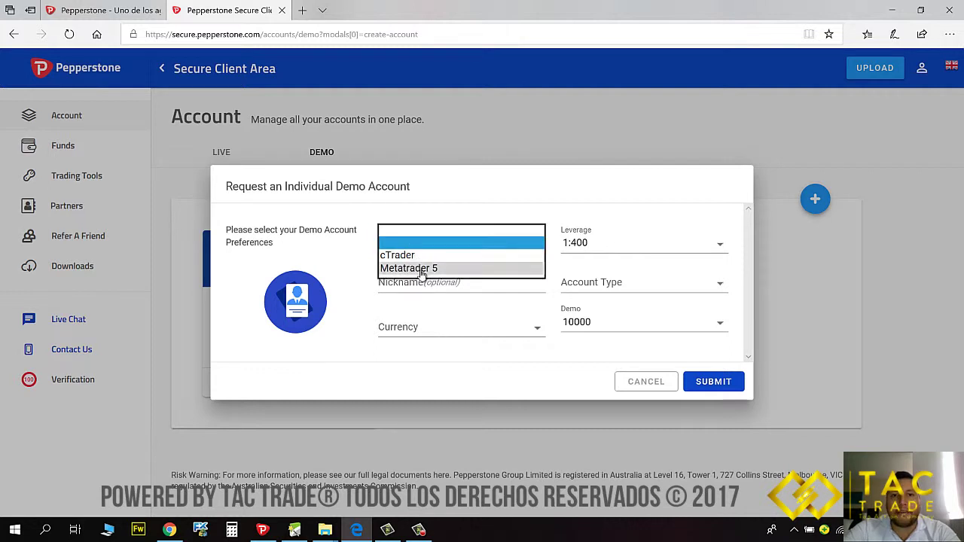
{"action": "left_click", "coordinate": [407, 269]}
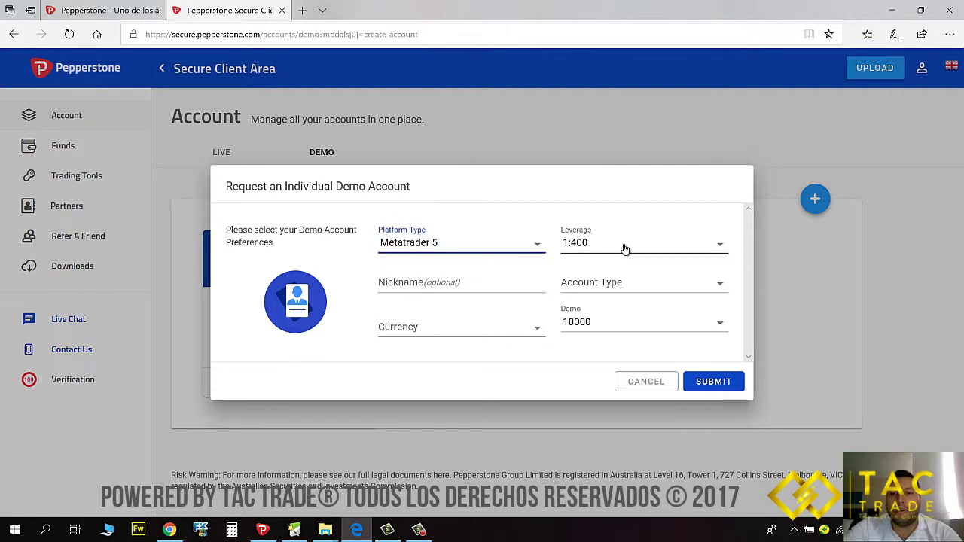
- Set the demo account's leverage to 1:500 and its account type to Standard
{"action": "left_click", "coordinate": [583, 245]}
{"action": "left_click", "coordinate": [596, 249]}
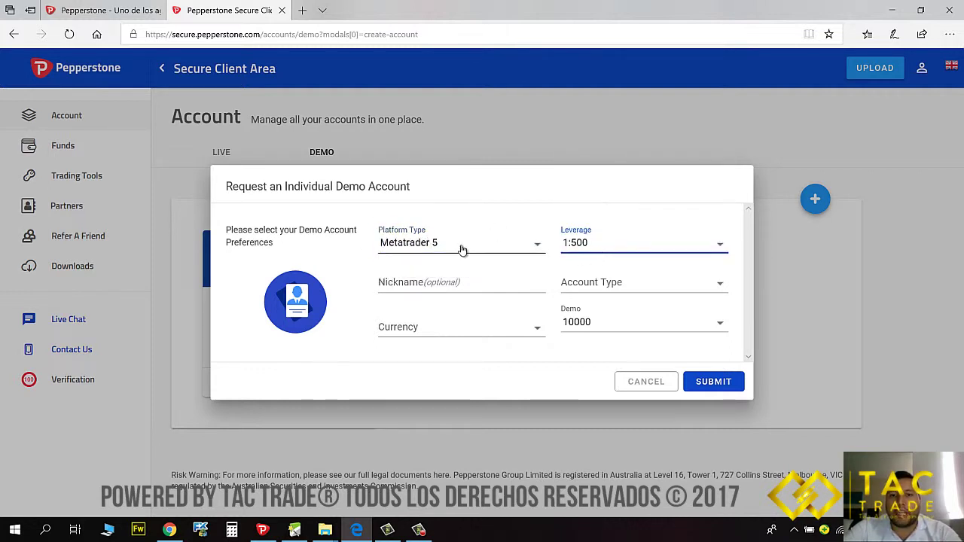
{"action": "left_click", "coordinate": [605, 284]}
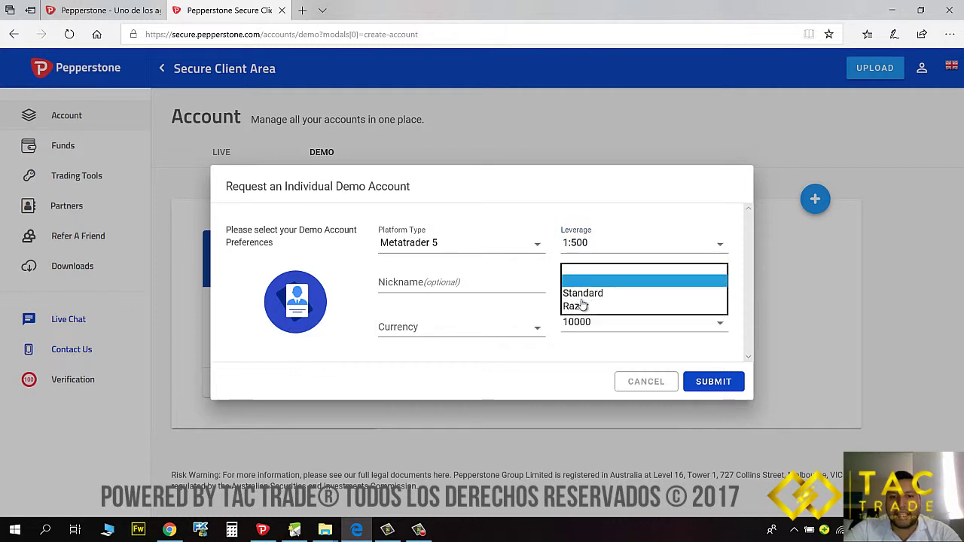
{"action": "left_click", "coordinate": [585, 295]}
- Choose USD as the currency with a demo balance of 1000, and submit the demo account request
{"action": "left_click", "coordinate": [424, 329]}
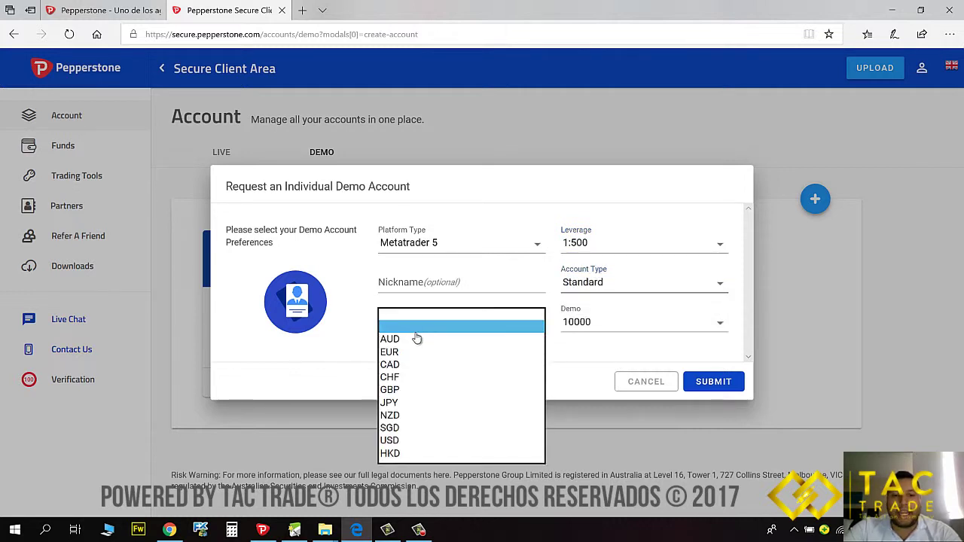
{"action": "left_click", "coordinate": [407, 441]}
{"action": "left_click", "coordinate": [635, 328]}
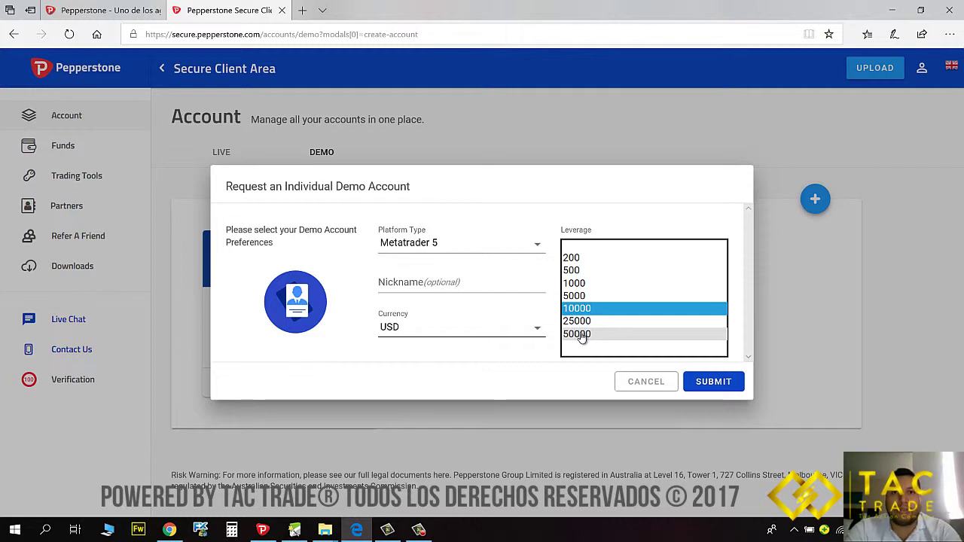
{"action": "left_click", "coordinate": [582, 288]}
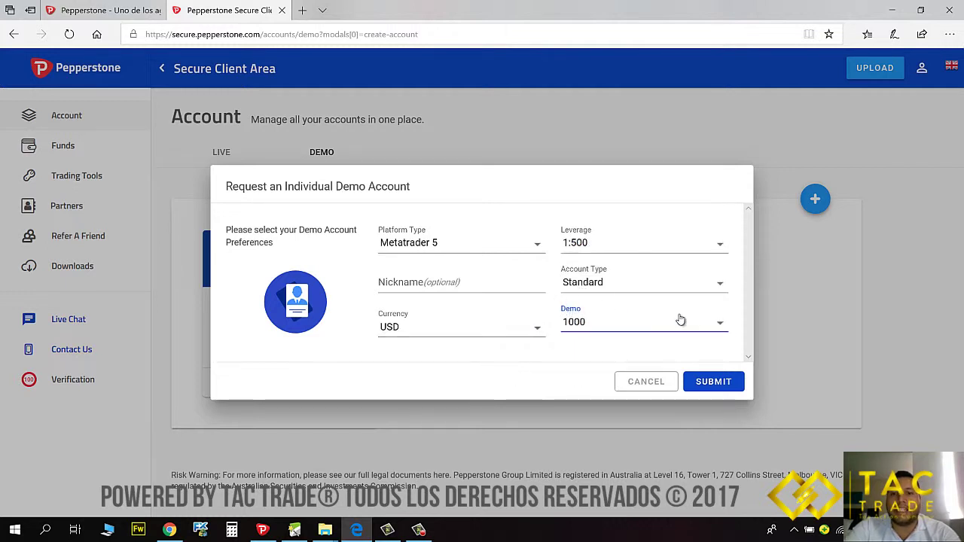
{"action": "left_click", "coordinate": [723, 384]}
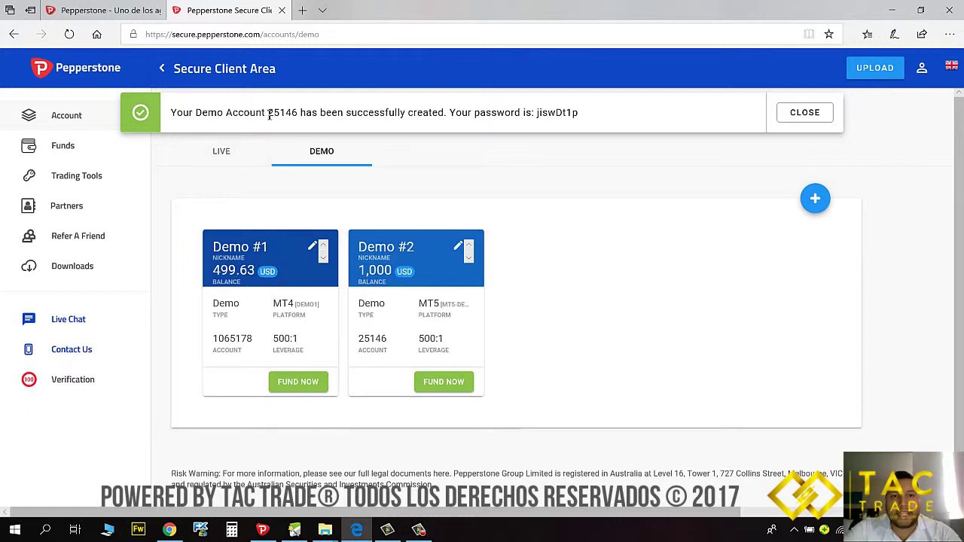
- Examine the new demo account's number and password in the creation notification
{"action": "left_click_drag", "start_coordinate": [281, 113], "coordinate": [299, 113]}
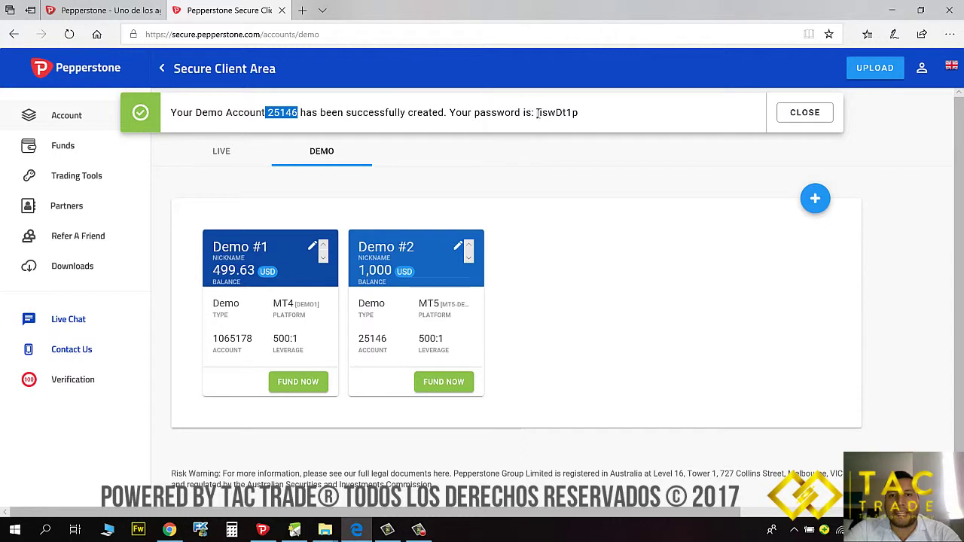
{"action": "left_click_drag", "start_coordinate": [536, 113], "coordinate": [593, 121]}
{"action": "left_click", "coordinate": [583, 119]}
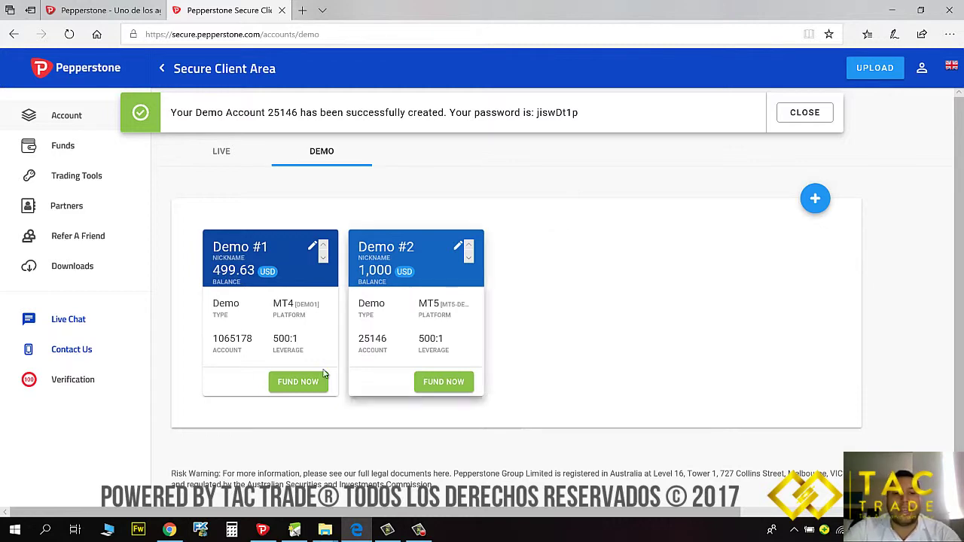
- Switch to Pepperstone MetaTrader 4, open the trading account login and try selecting the Pepperstone-Demo01 server
{"action": "left_click", "coordinate": [262, 529]}
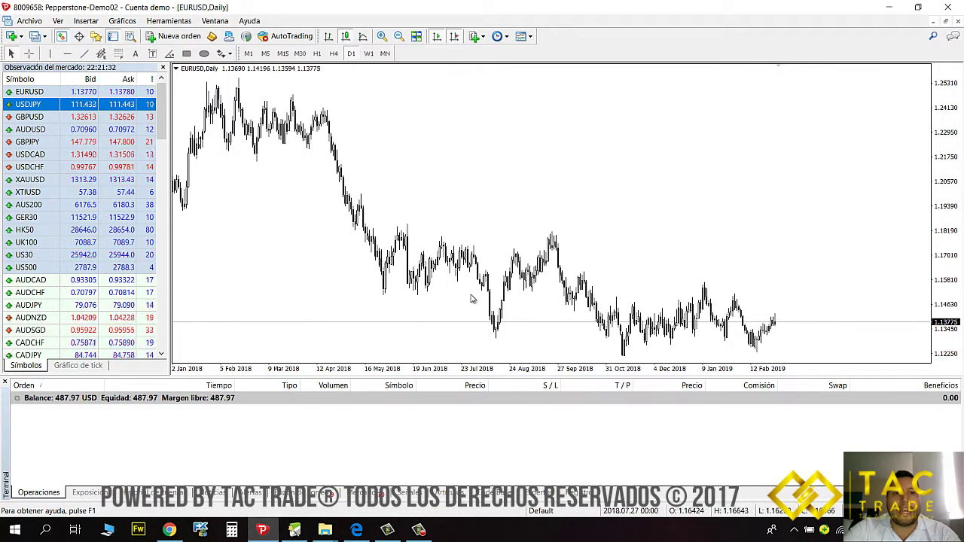
{"action": "left_click", "coordinate": [28, 21]}
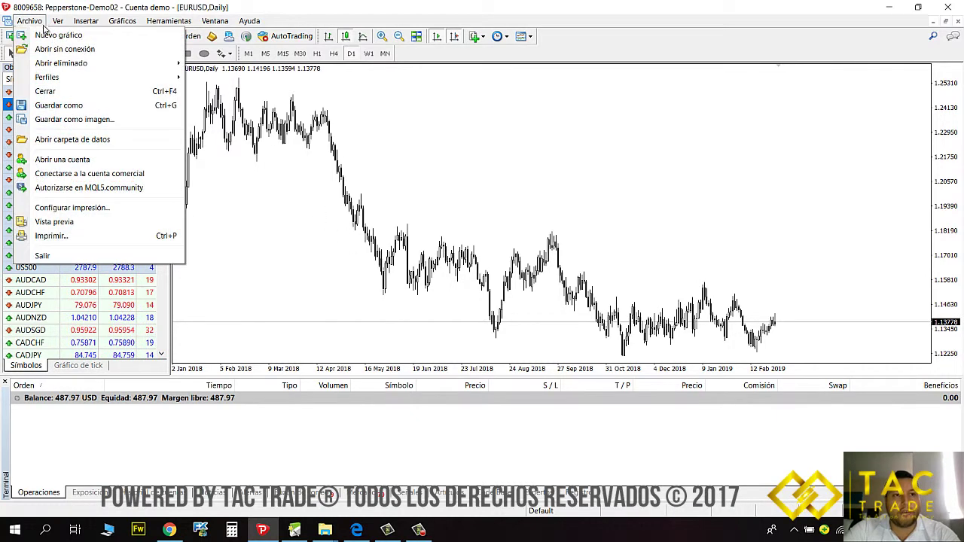
{"action": "left_click", "coordinate": [67, 174]}
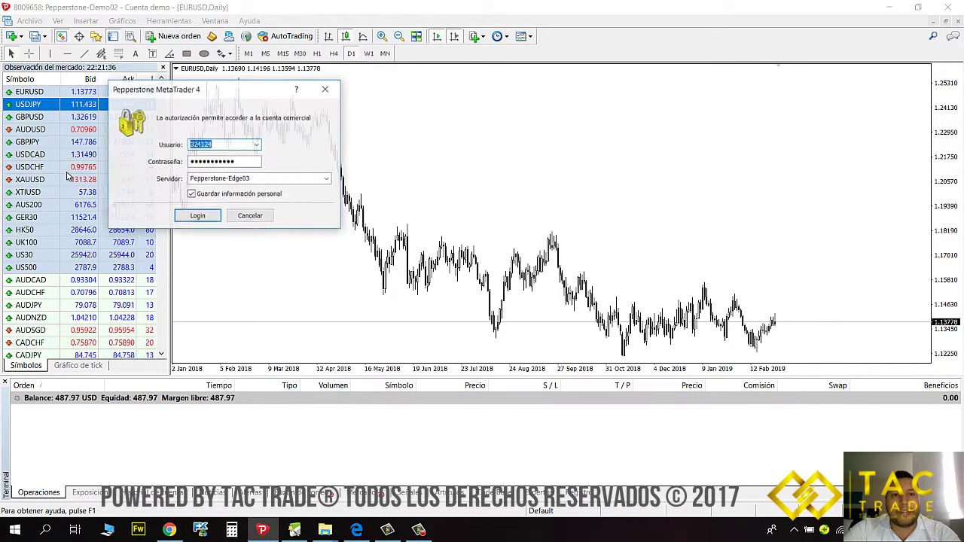
{"action": "left_click", "coordinate": [326, 179]}
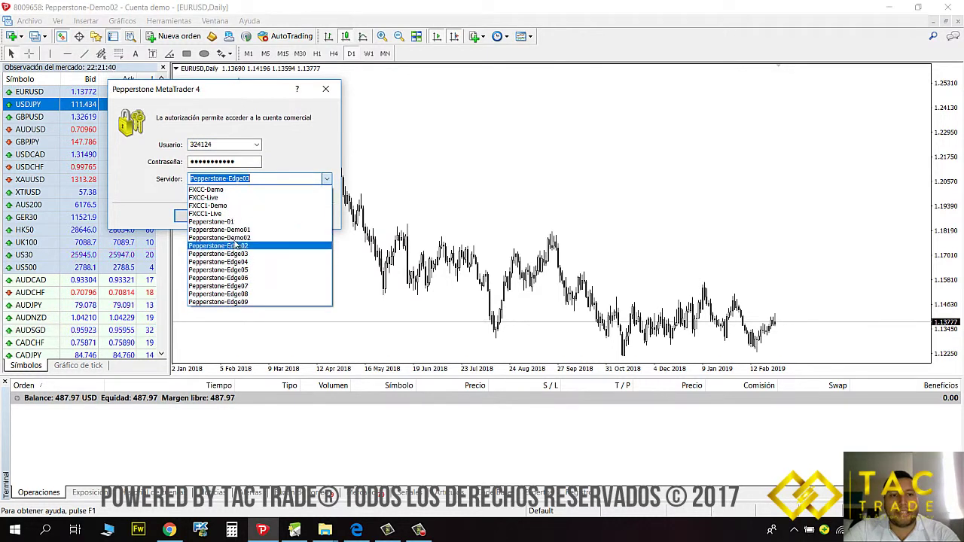
{"action": "left_click", "coordinate": [237, 230]}
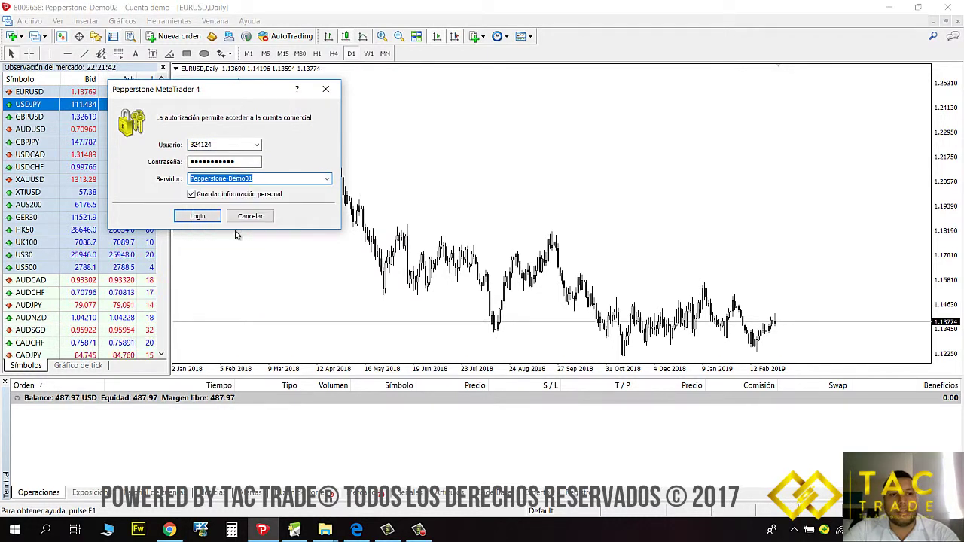
{"action": "key", "text": "shift+Tab"}
{"action": "key", "text": "shift+Tab"}
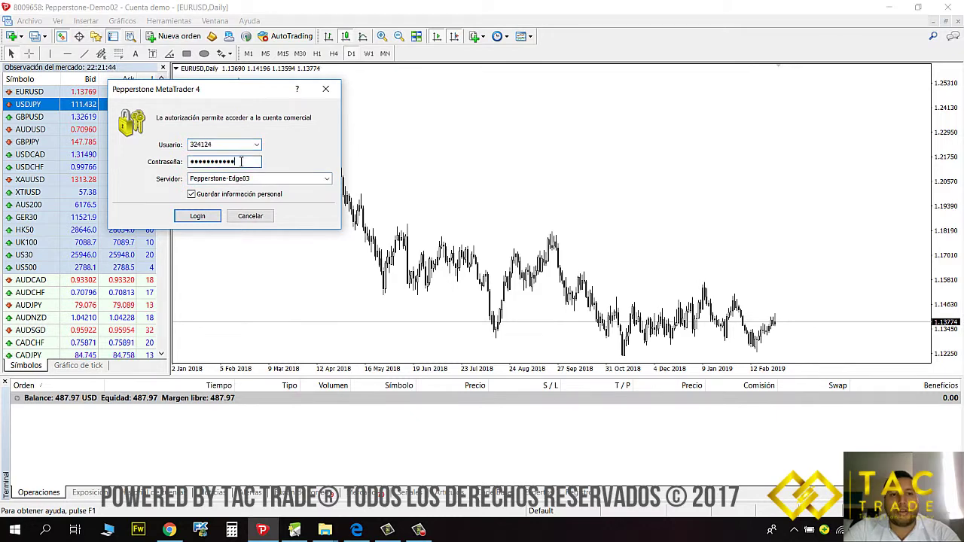
- Review the new account's number and password in the client area in Edge, and cancel the MetaTrader 4 login
{"action": "left_click", "coordinate": [177, 529]}
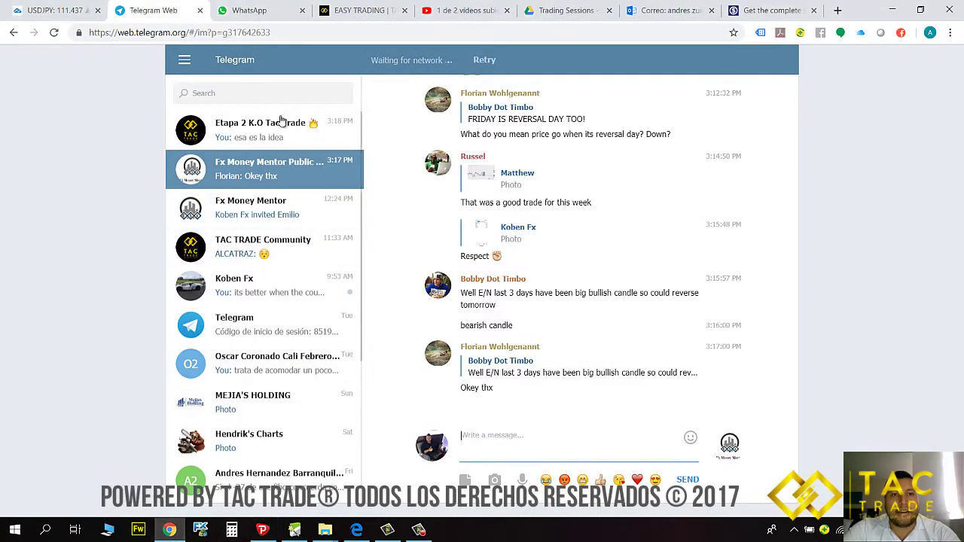
{"action": "left_click", "coordinate": [356, 530]}
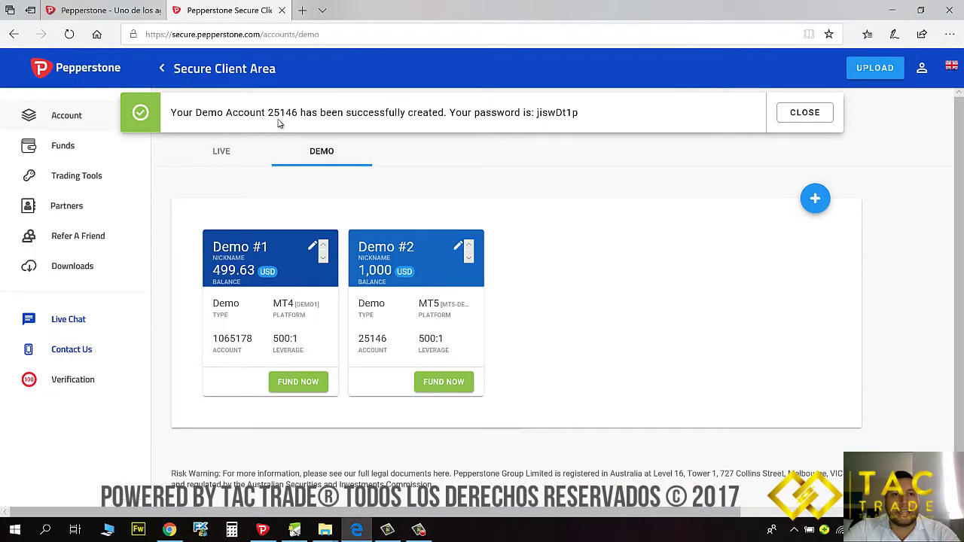
{"action": "left_click_drag", "start_coordinate": [269, 113], "coordinate": [298, 113]}
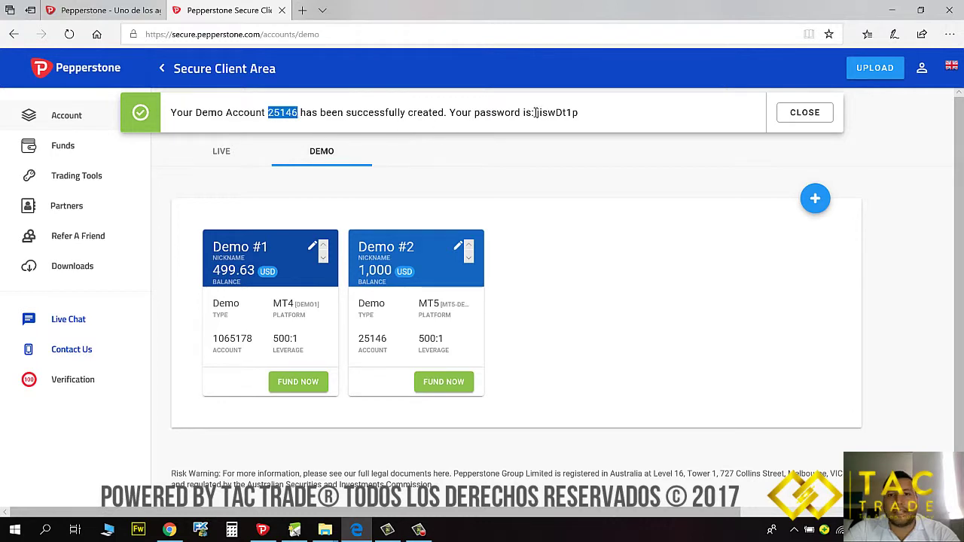
{"action": "left_click_drag", "start_coordinate": [536, 113], "coordinate": [566, 113]}
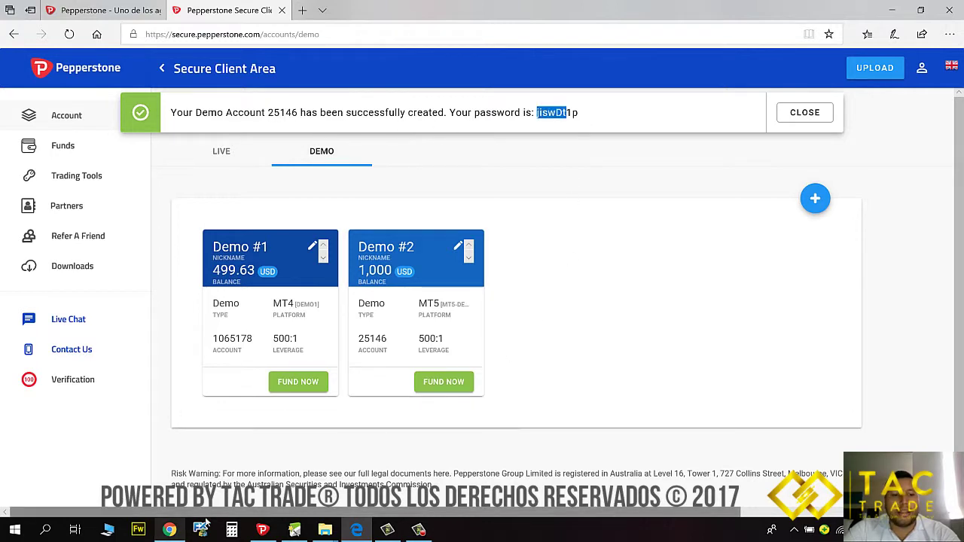
{"action": "left_click", "coordinate": [262, 529]}
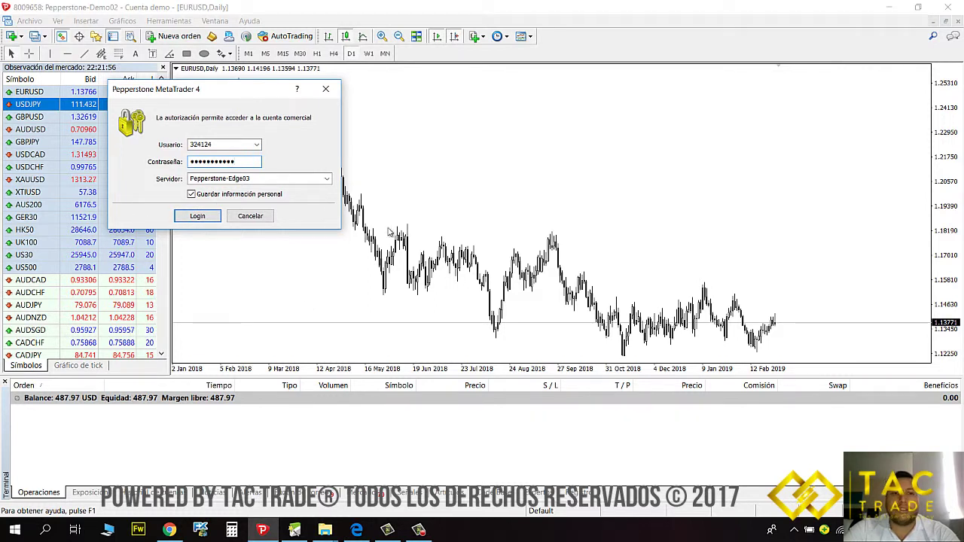
{"action": "left_click", "coordinate": [251, 215]}
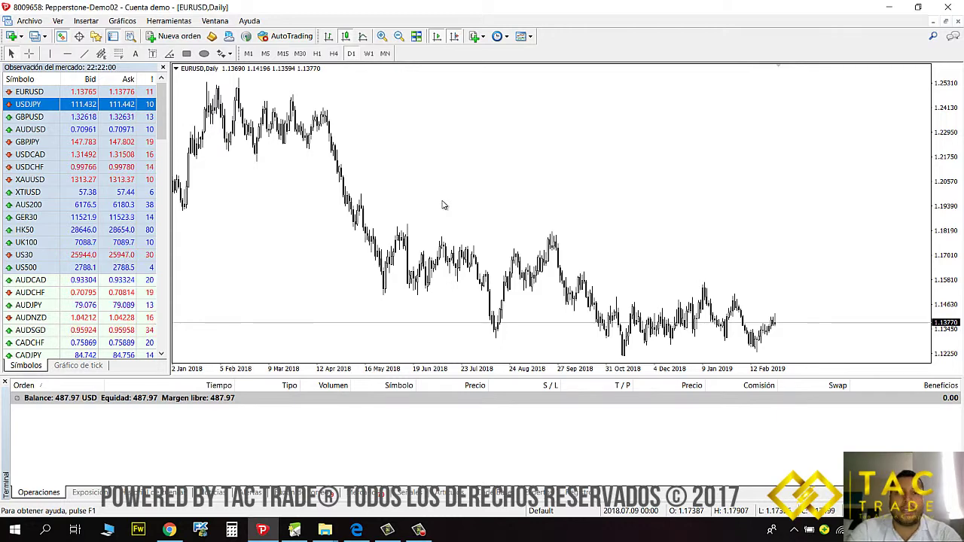
{"action": "left_click", "coordinate": [356, 529]}
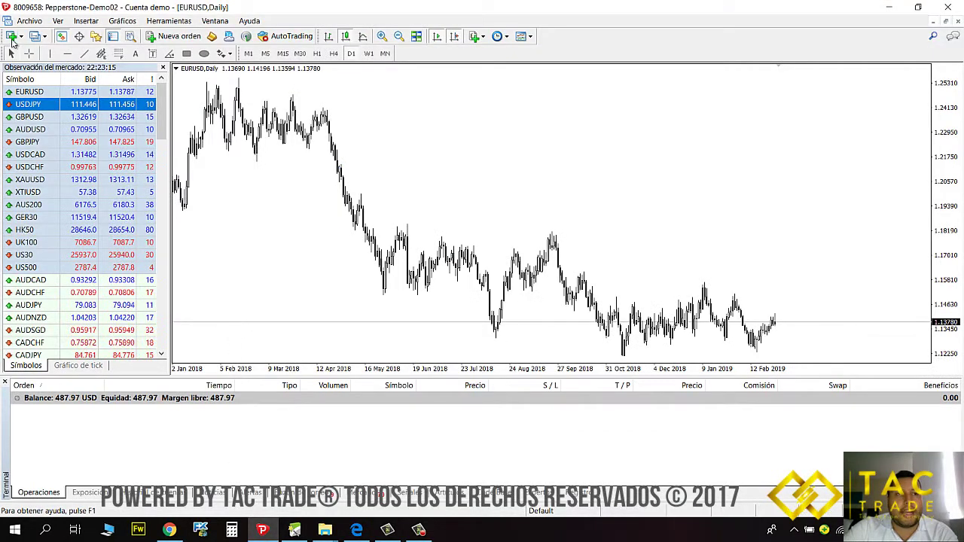
{"action": "left_click", "coordinate": [30, 20]}
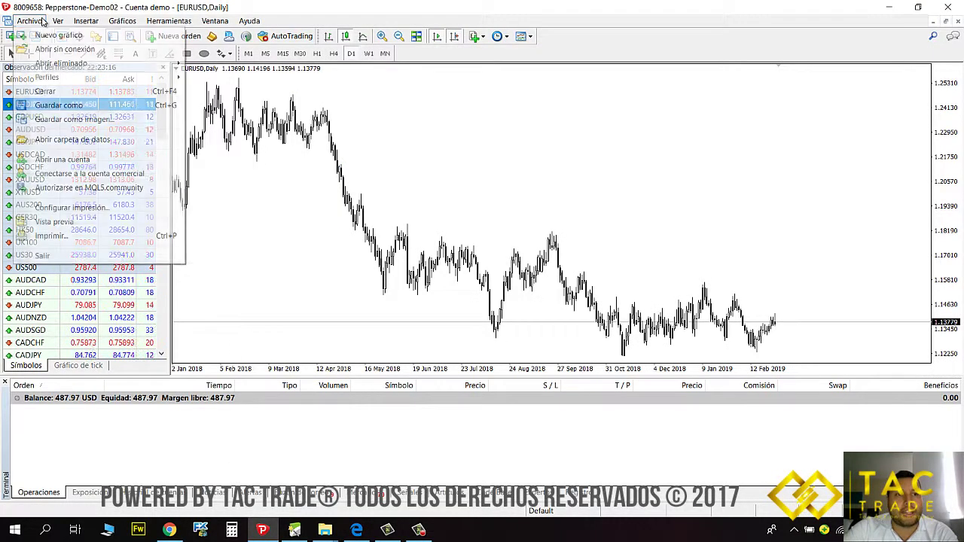
{"action": "left_click", "coordinate": [65, 176]}
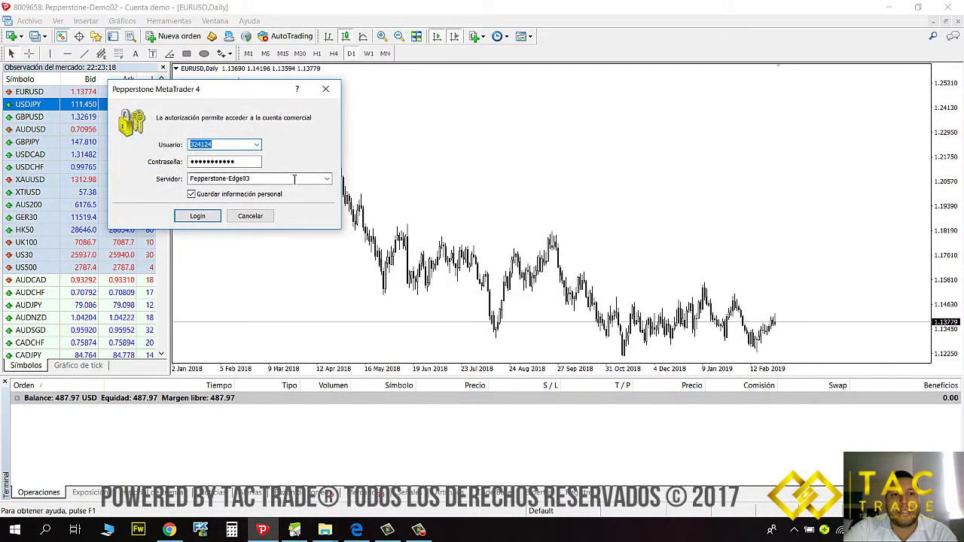
{"action": "left_click", "coordinate": [326, 178]}
{"action": "left_click", "coordinate": [234, 156]}
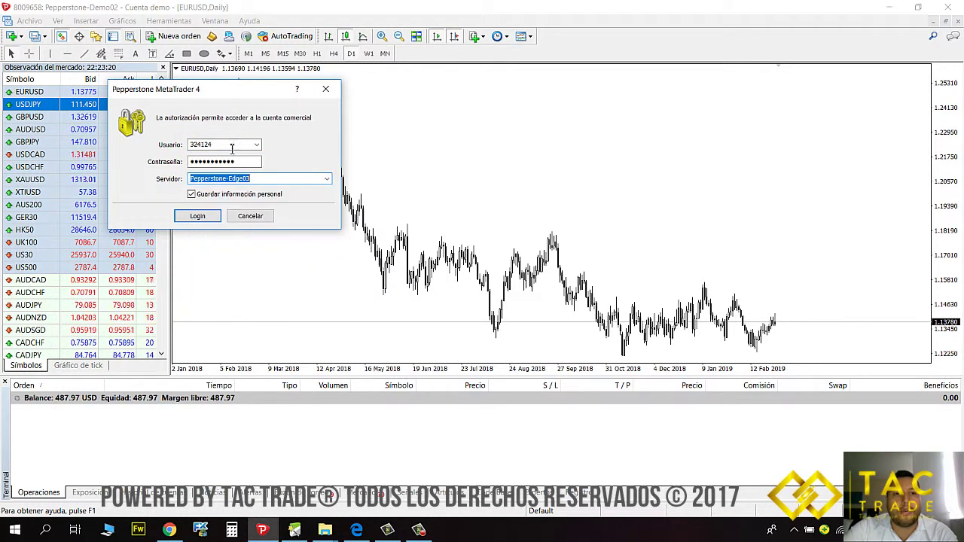
{"action": "left_click", "coordinate": [252, 218]}
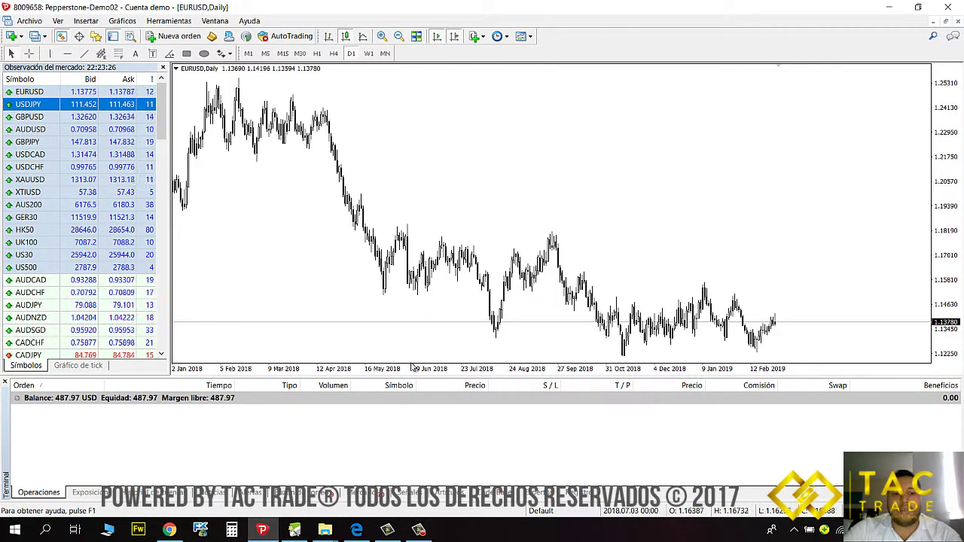
- Switch back to the Secure Client Area in Edge and clear the text selection in the notification
{"action": "left_click", "coordinate": [357, 534]}
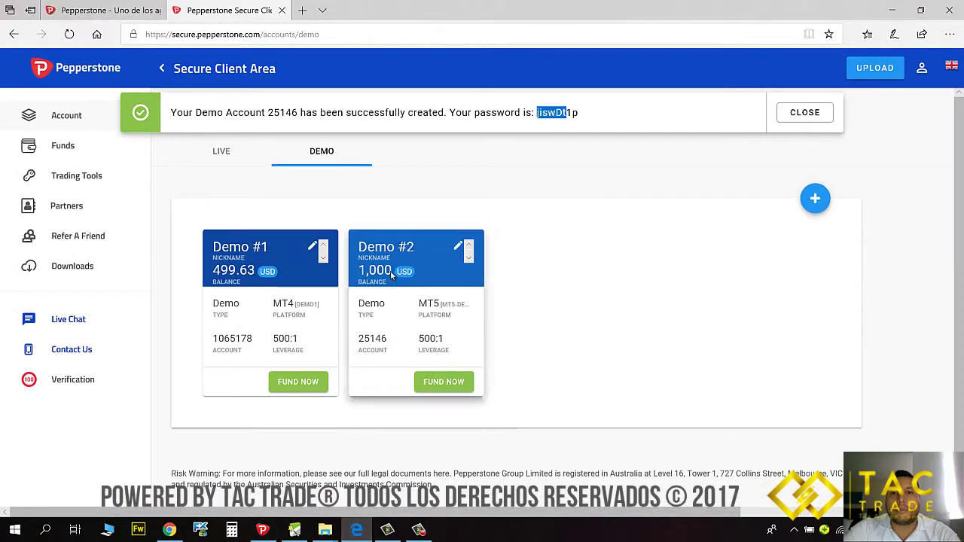
{"action": "left_click", "coordinate": [650, 174]}
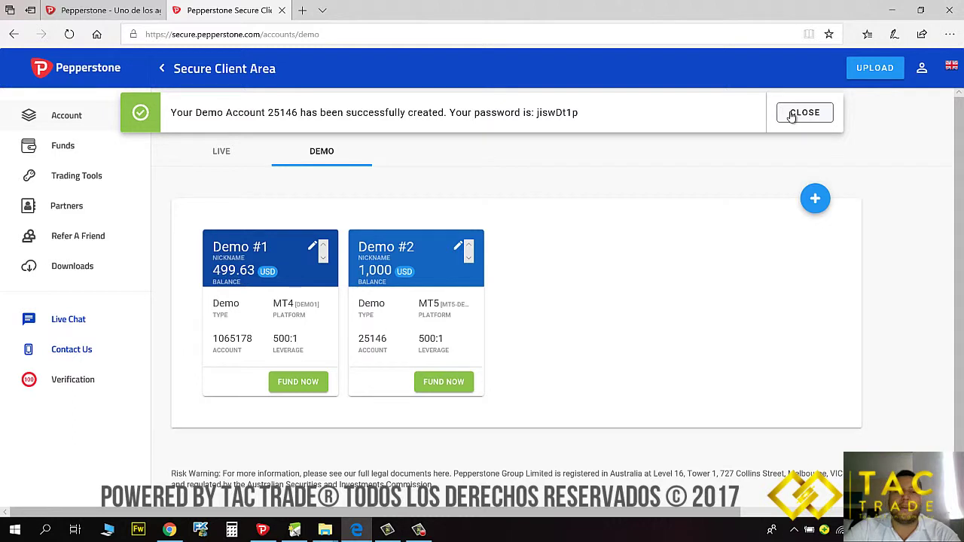